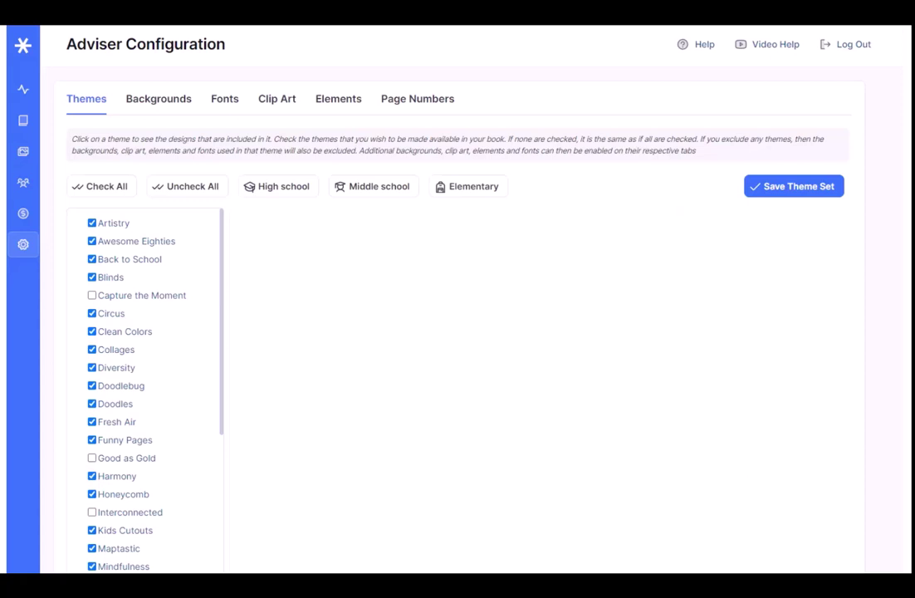
- Preview the Artistry, Awesome Eighties, Back to School, Circus, Clean Colors, Minimal Magazine, Movie Night, Paint Splatters and Pro Chat themes
left_click(131, 224)
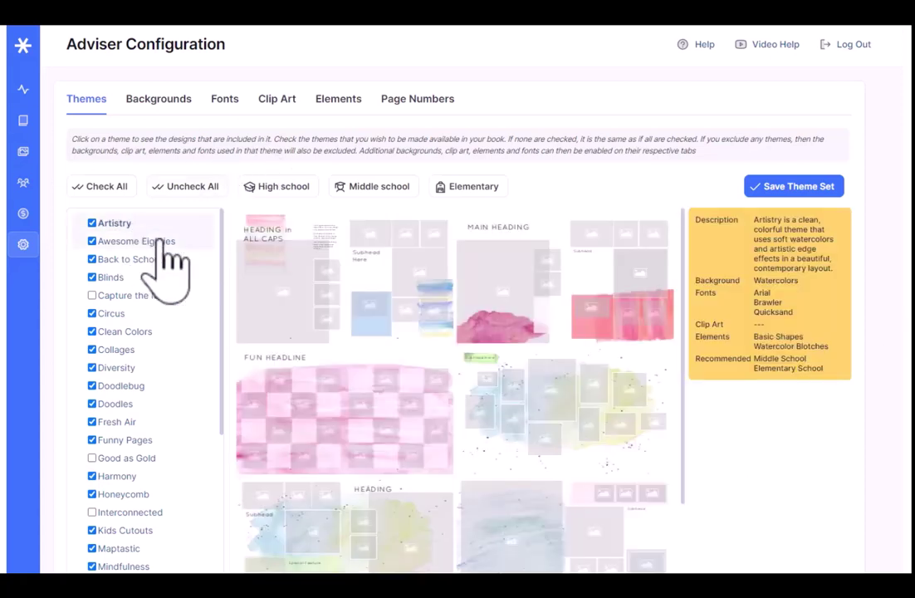
left_click(162, 242)
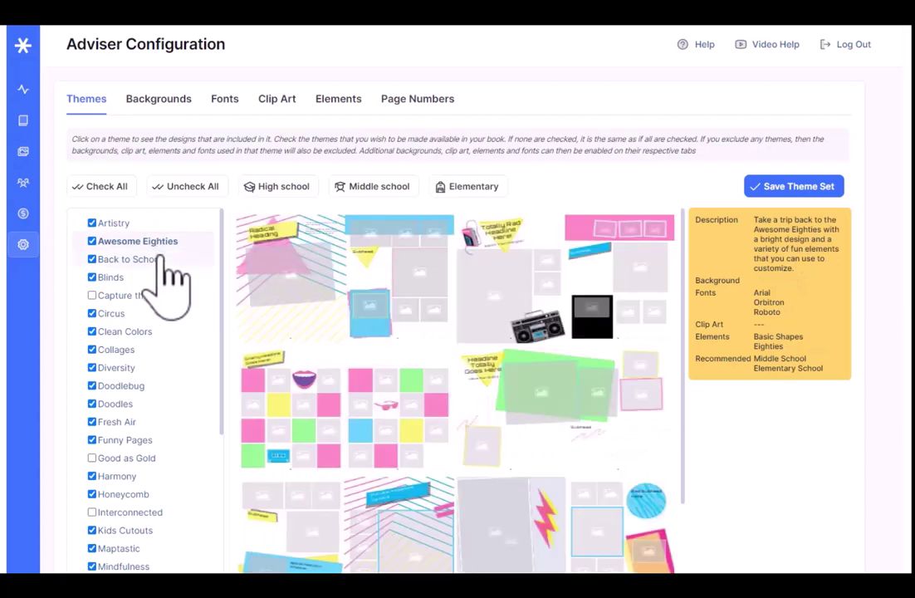
left_click(160, 260)
left_click(153, 313)
left_click(154, 332)
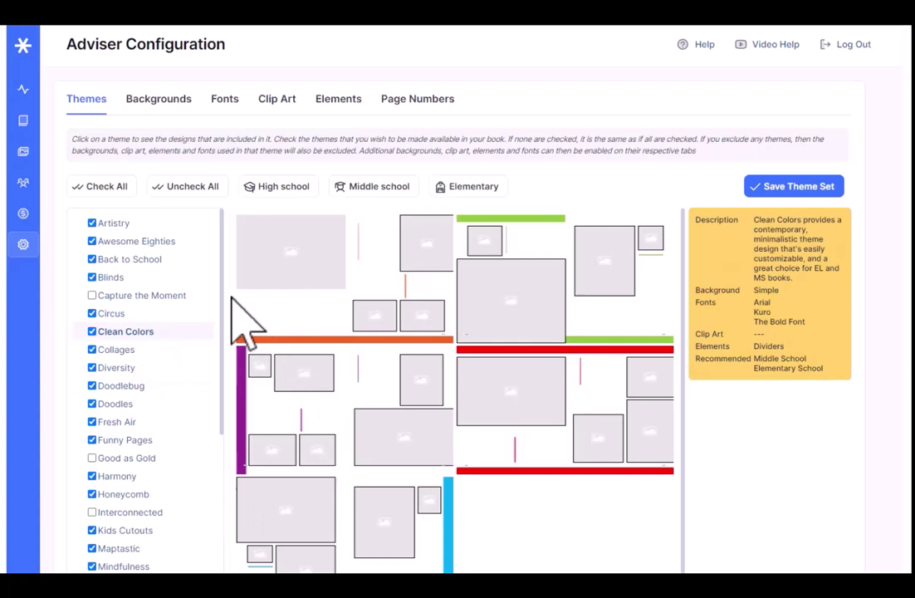
scroll(176, 295, "down", 4)
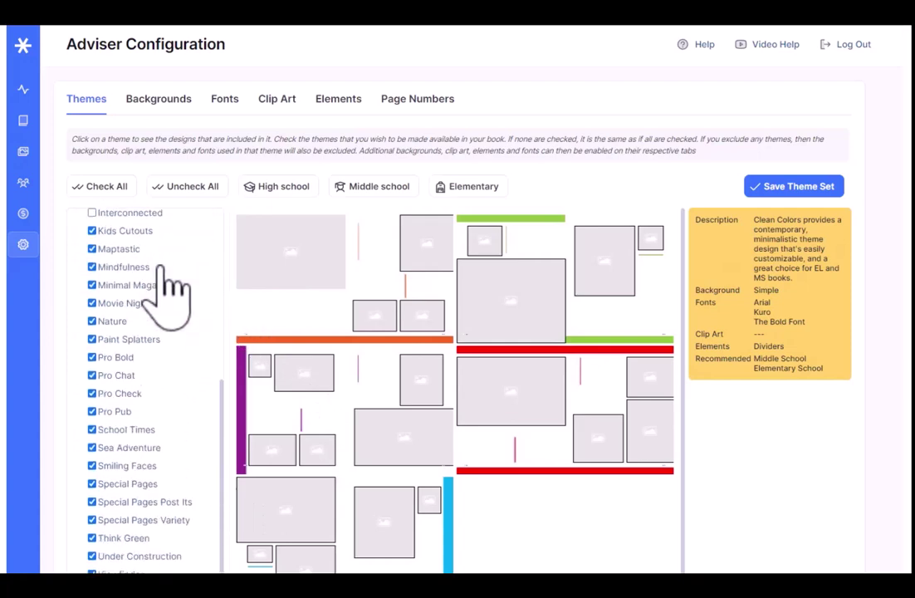
left_click(153, 285)
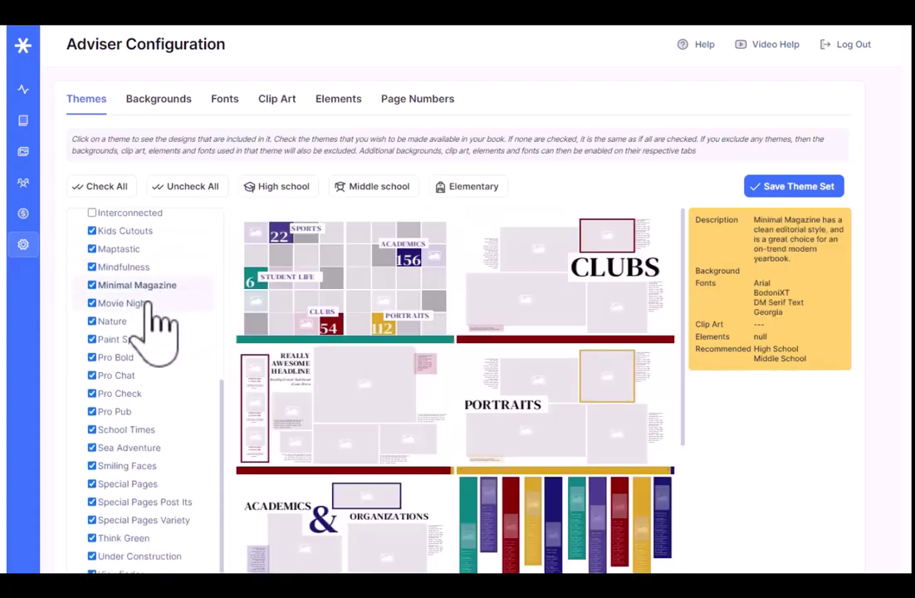
left_click(148, 304)
left_click(148, 339)
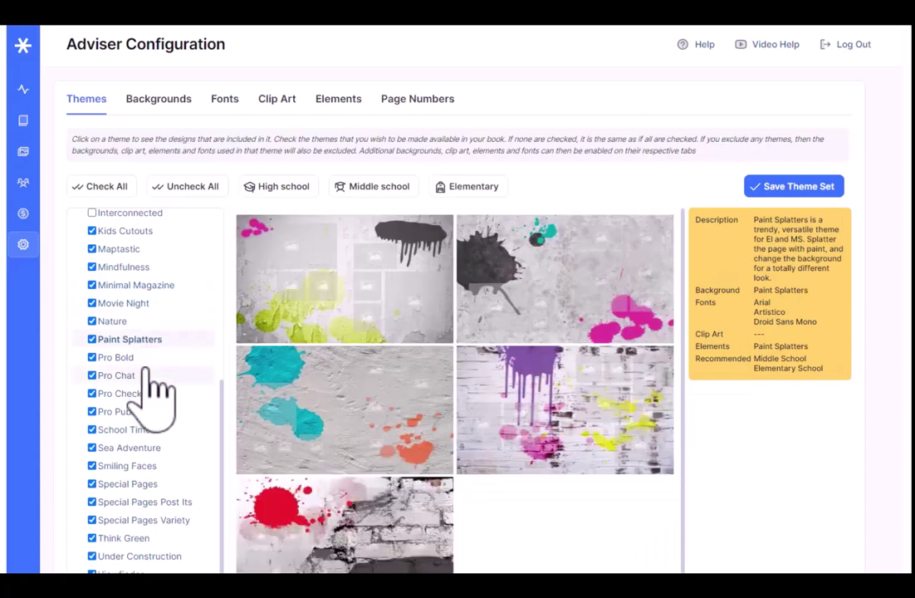
left_click(149, 375)
scroll(204, 340, "up", 5)
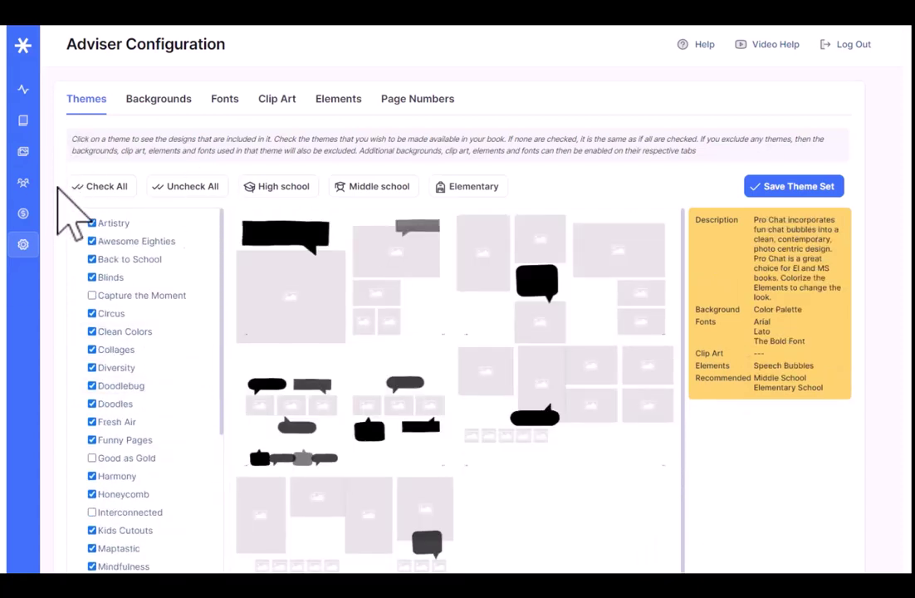
- Revisit the Artistry, Awesome Eighties and Back to School theme previews
left_click(110, 224)
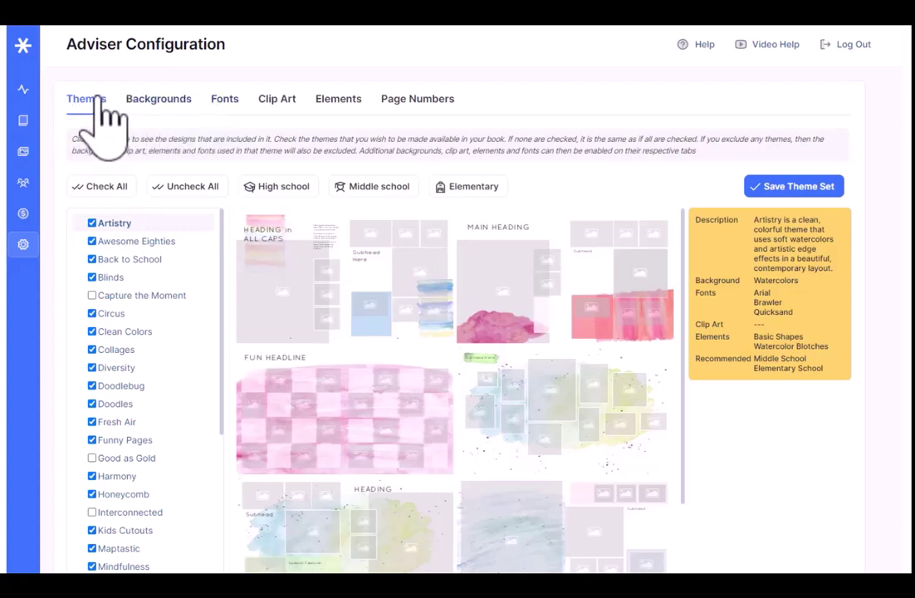
left_click(153, 242)
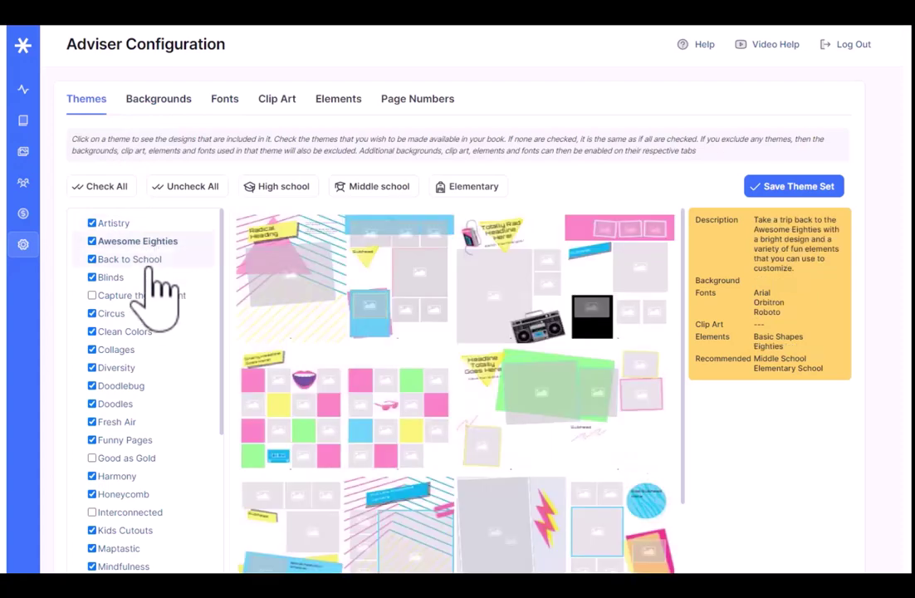
left_click(112, 261)
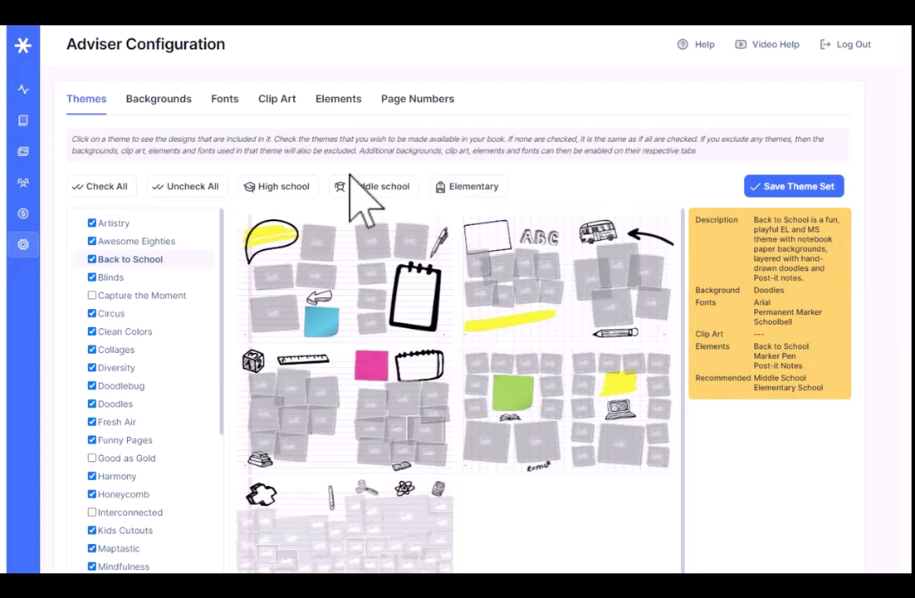
- Uncheck all themes, tick only Artistry, save the theme set, and go to Backgrounds
left_click(186, 186)
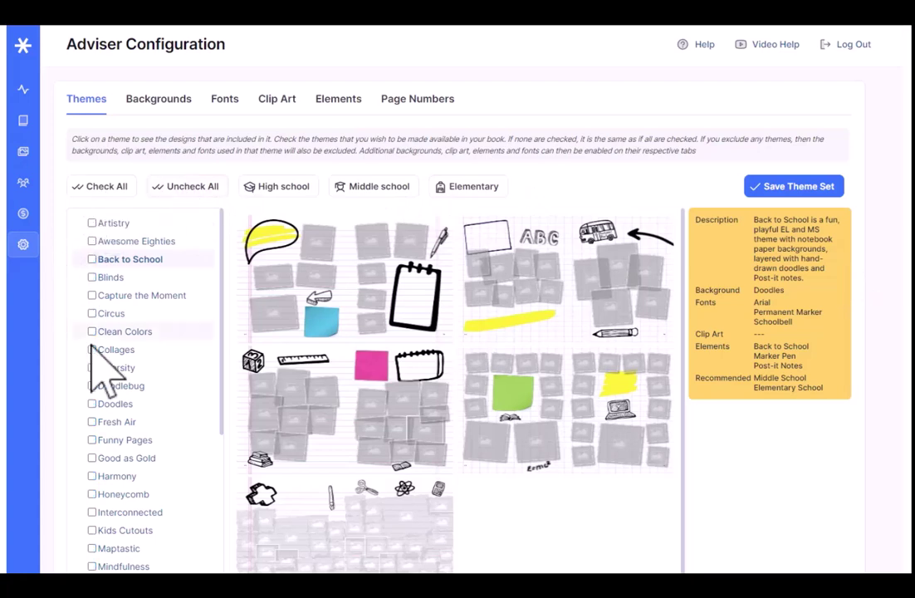
left_click(92, 222)
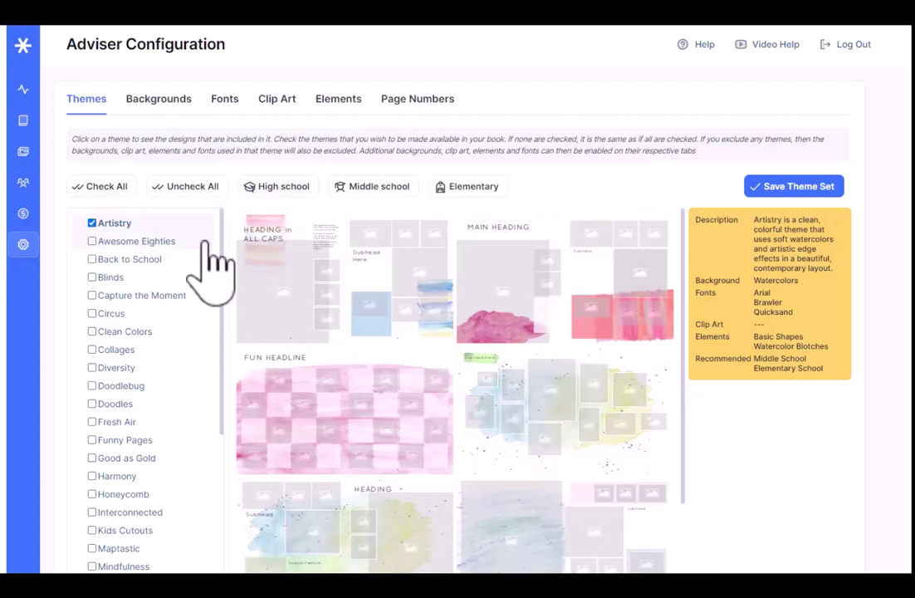
left_click(824, 189)
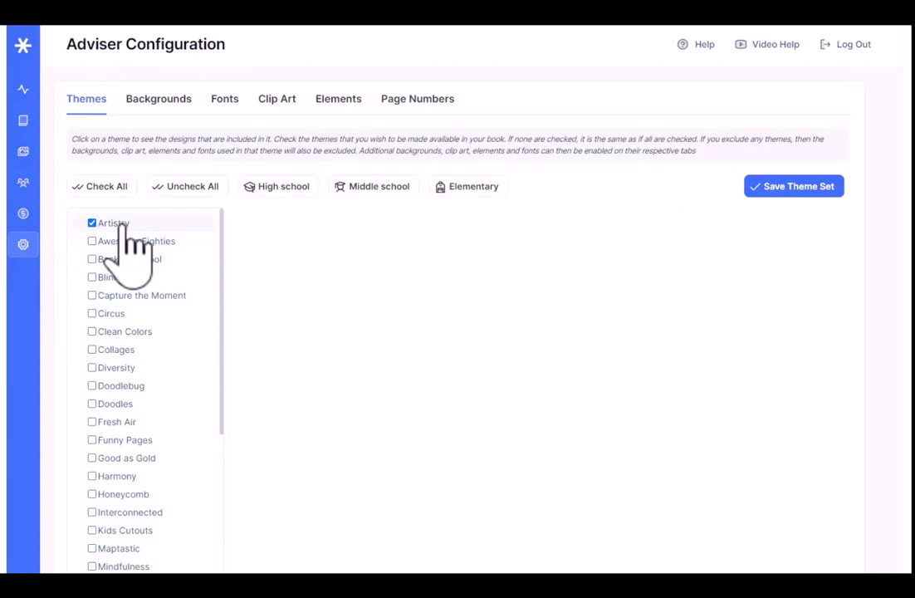
left_click(149, 102)
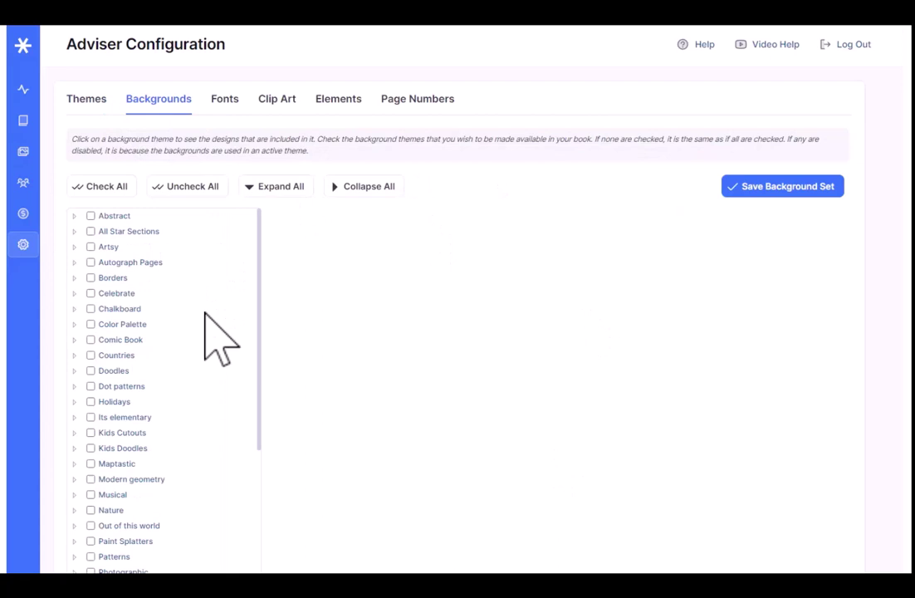
- Browse the background groups, try Abstract without Cubist, then allow every background group
scroll(204, 317, "down", 6)
scroll(251, 504, "down", 2)
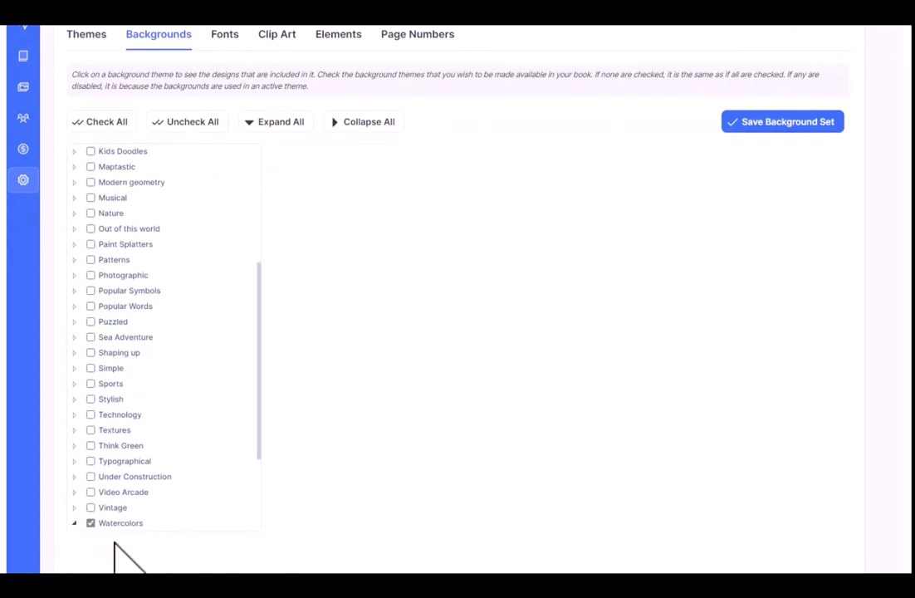
scroll(212, 371, "up", 3)
scroll(212, 371, "up", 1)
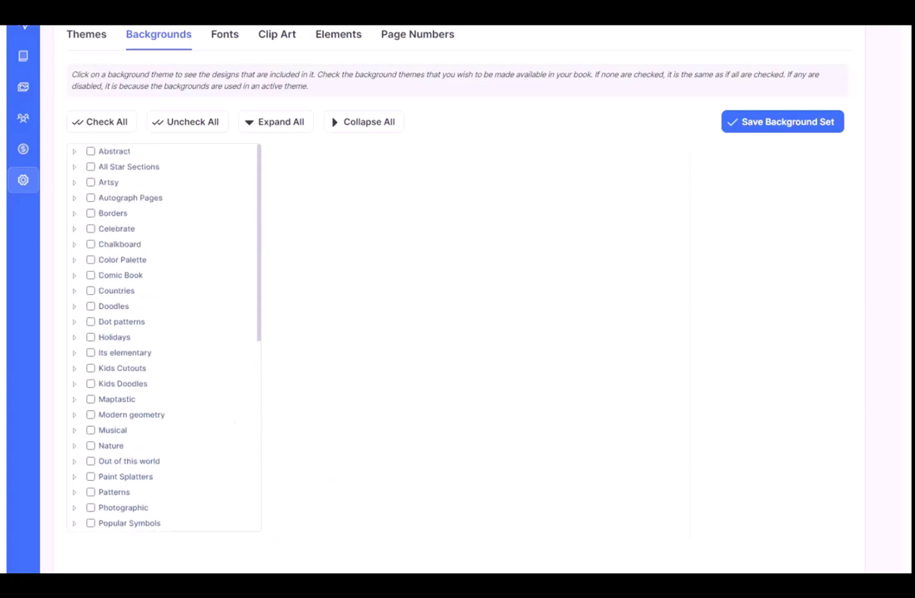
scroll(457, 333, "up", 1)
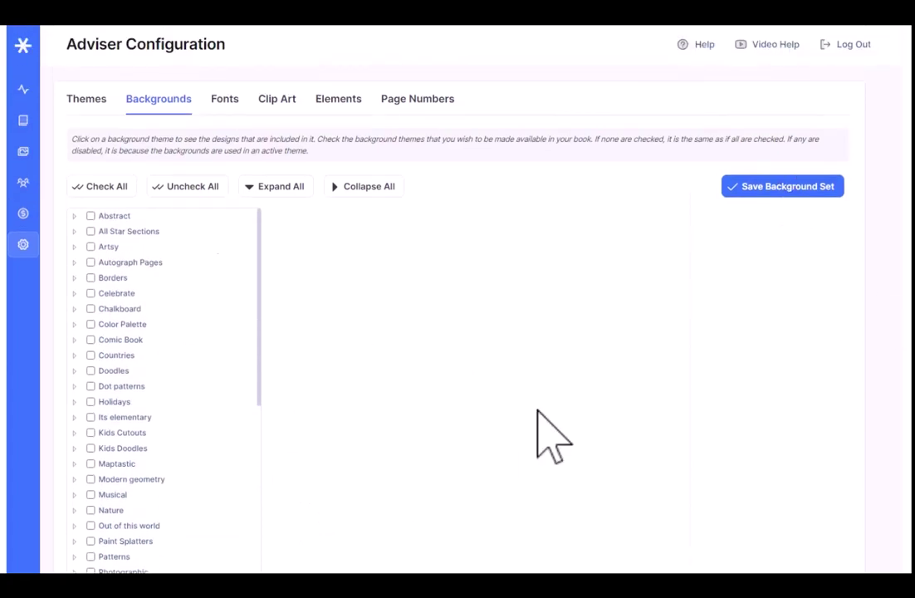
left_click(90, 216)
left_click(74, 216)
left_click(105, 262)
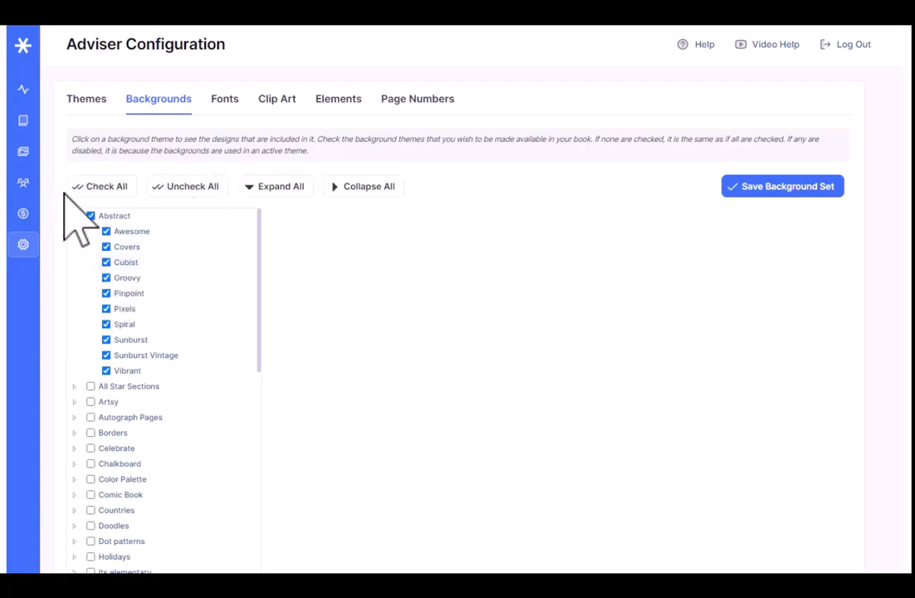
left_click(95, 186)
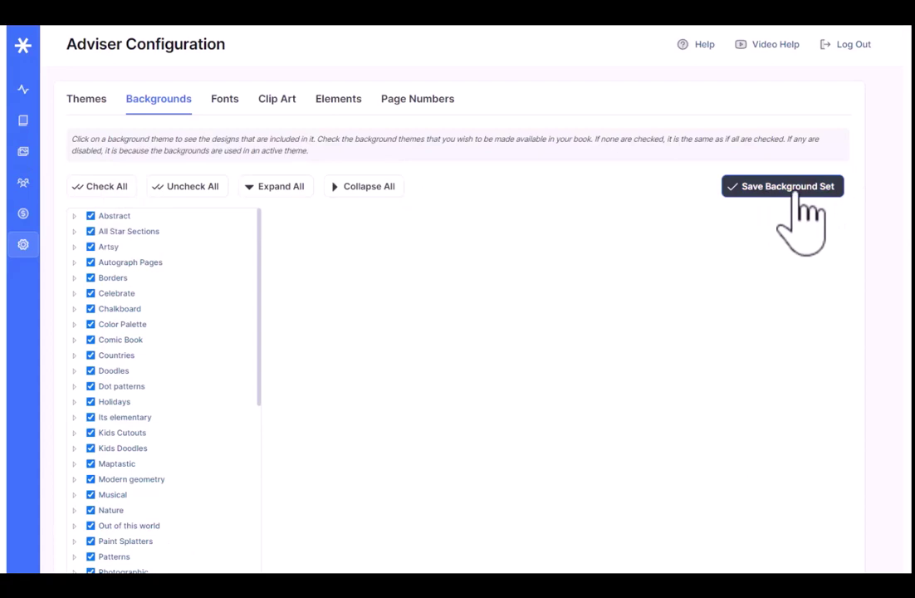
- Browse the Serif, Script, Title and Miscellaneous font categories on the Fonts tab
left_click(223, 102)
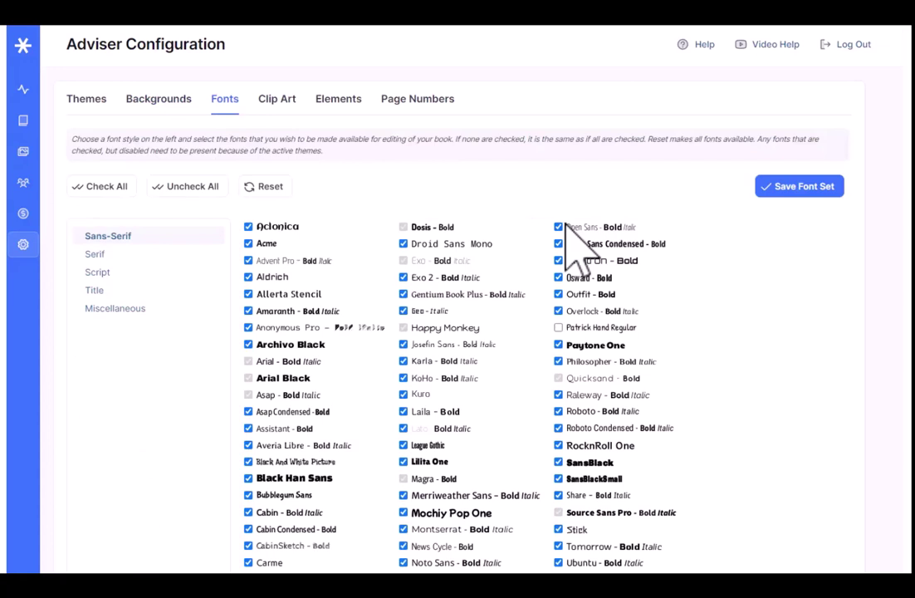
left_click(121, 258)
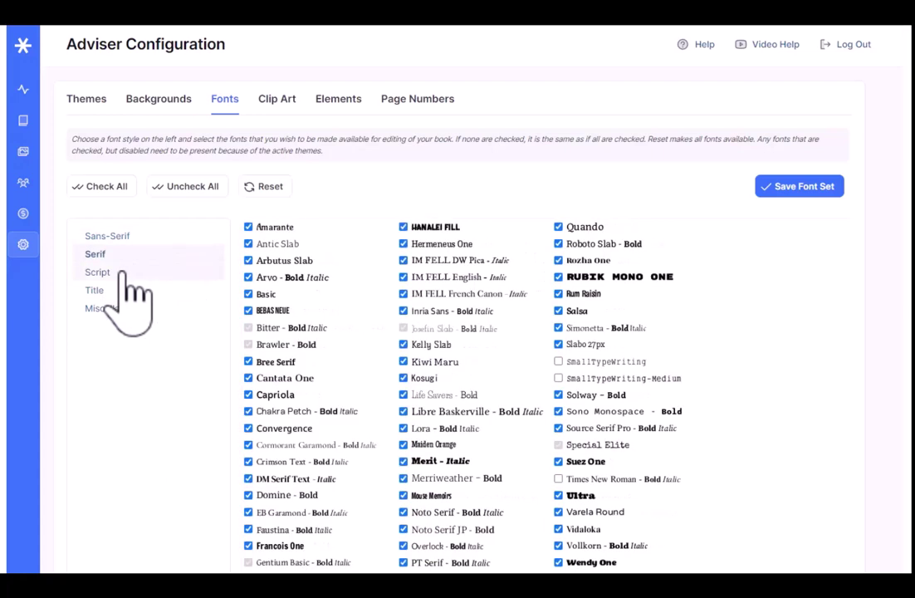
left_click(122, 273)
left_click(121, 290)
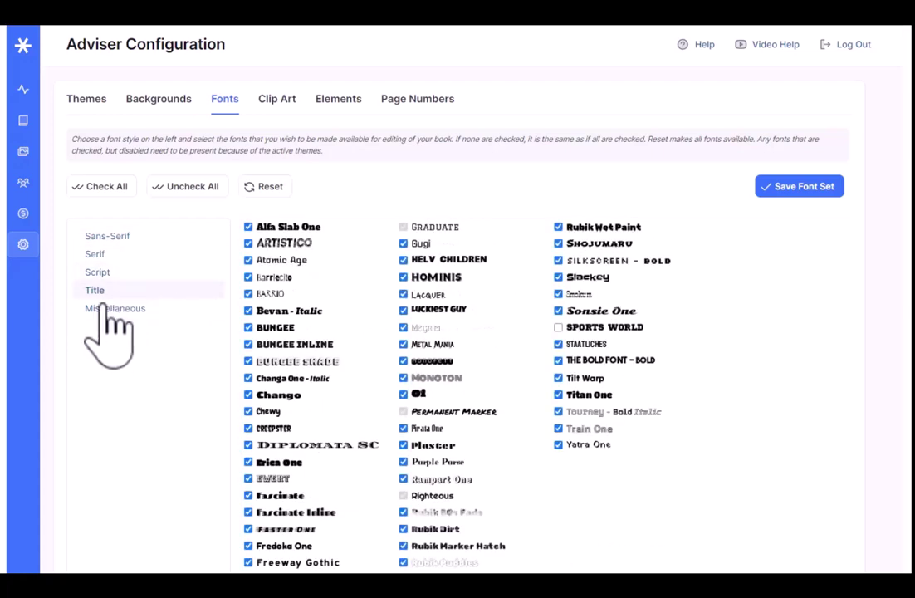
left_click(119, 309)
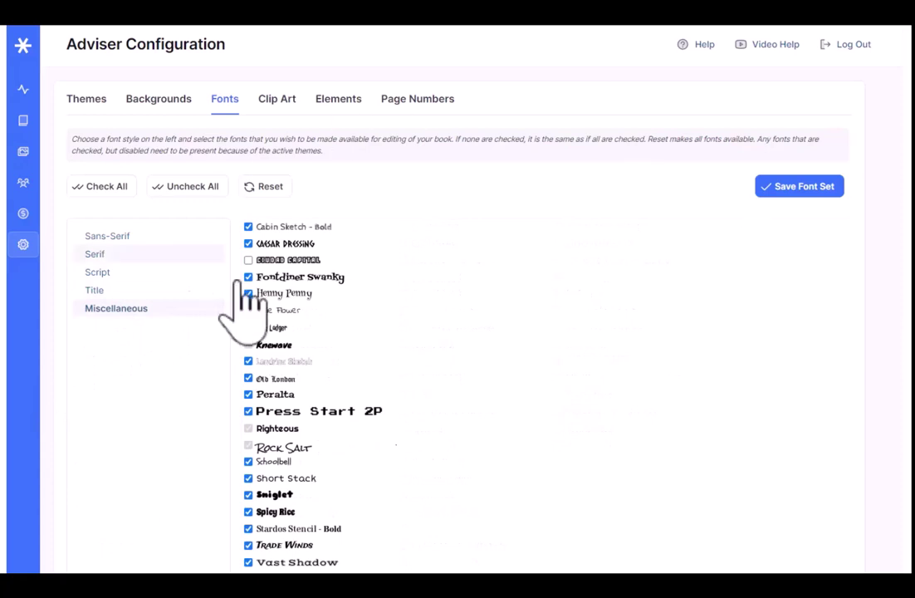
- Uncheck all fonts, then allow only Cabin Sketch - Bold and Caesar Dressing
left_click(183, 190)
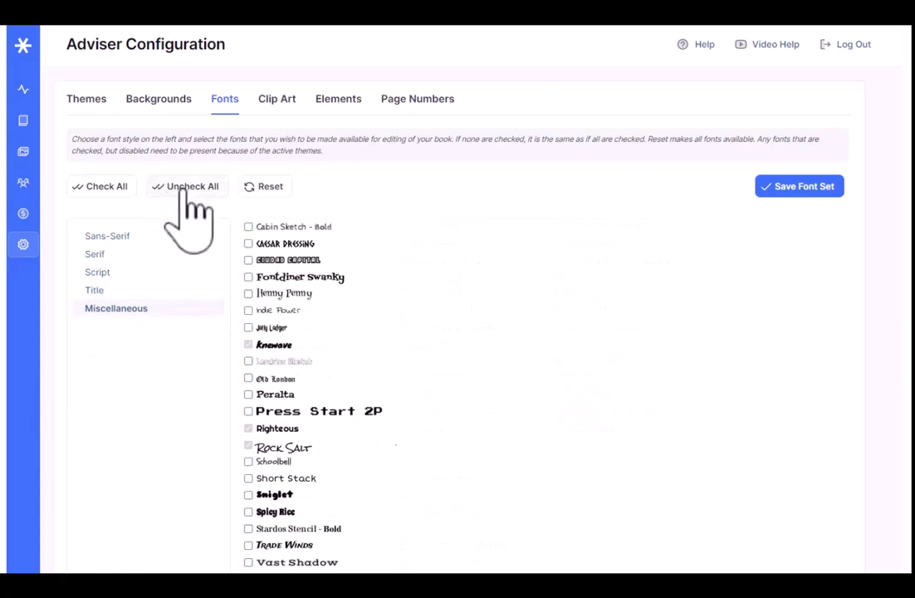
left_click(248, 226)
left_click(247, 243)
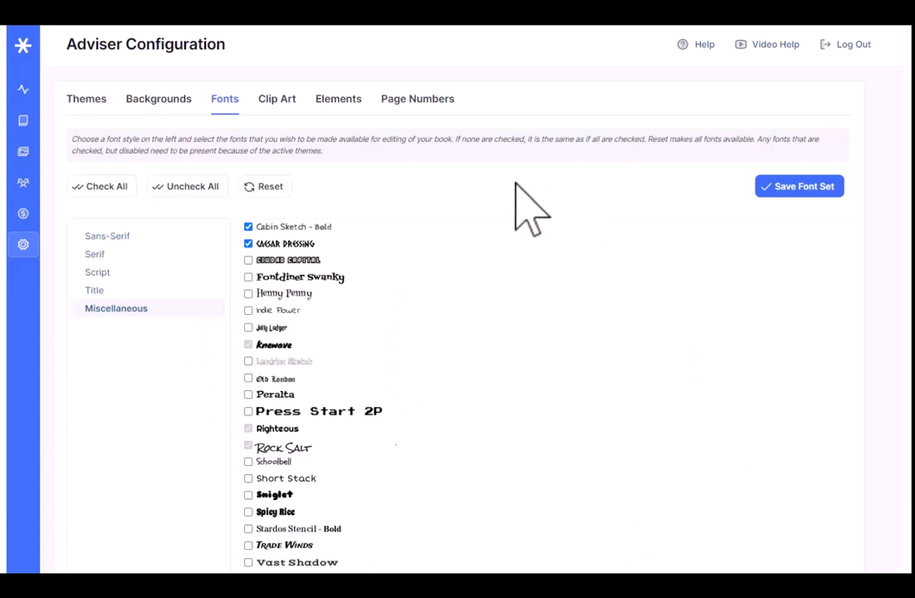
- Look over the Clip Art and Elements categories, then bring up the Page Numbers settings
left_click(275, 100)
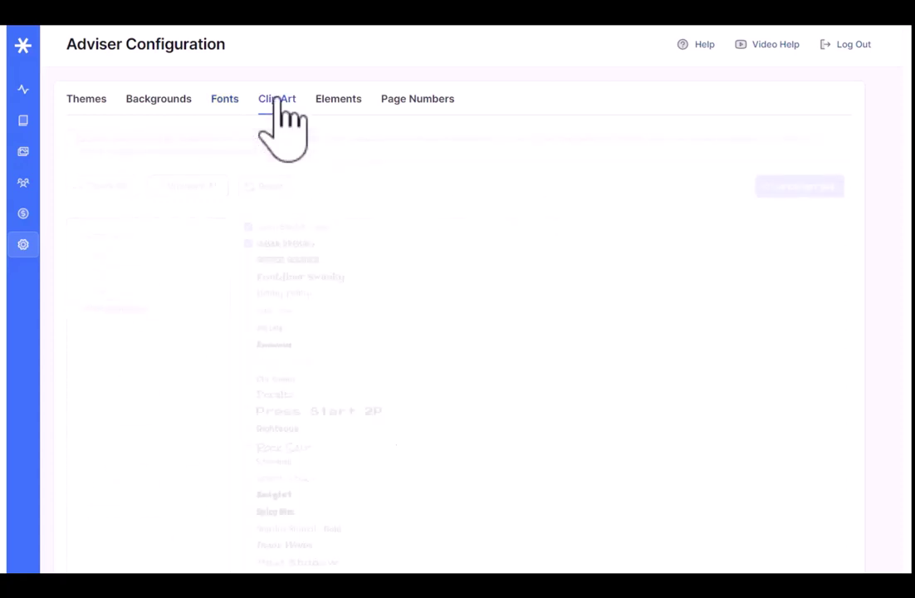
left_click(347, 100)
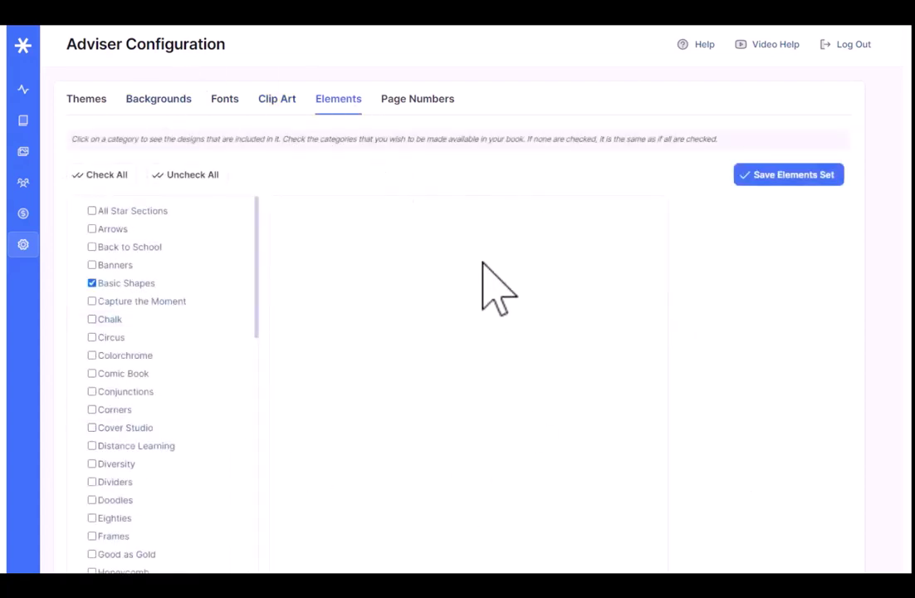
left_click(423, 102)
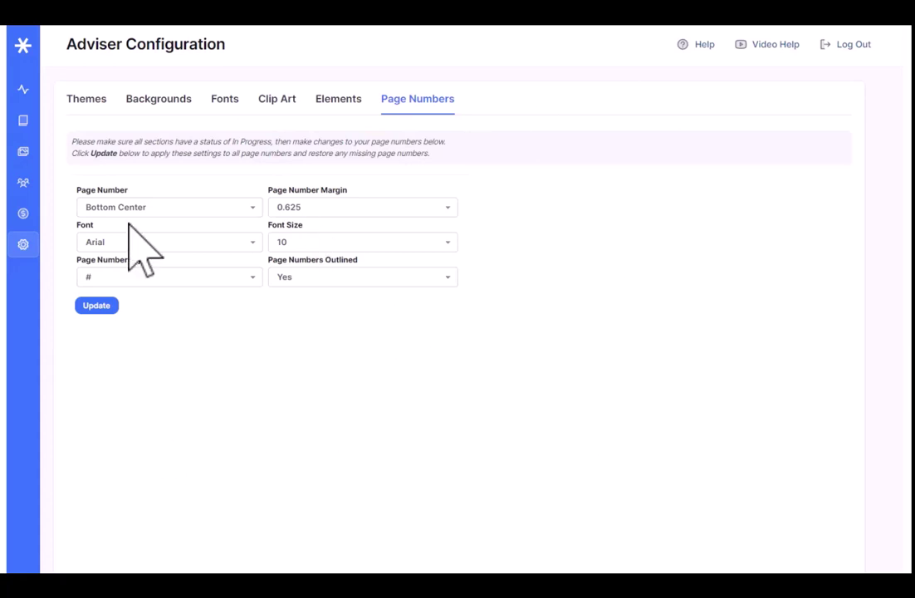
- Change the page number margin from 0.625 to 0.5, keeping Bottom Center placement and # style
left_click(159, 212)
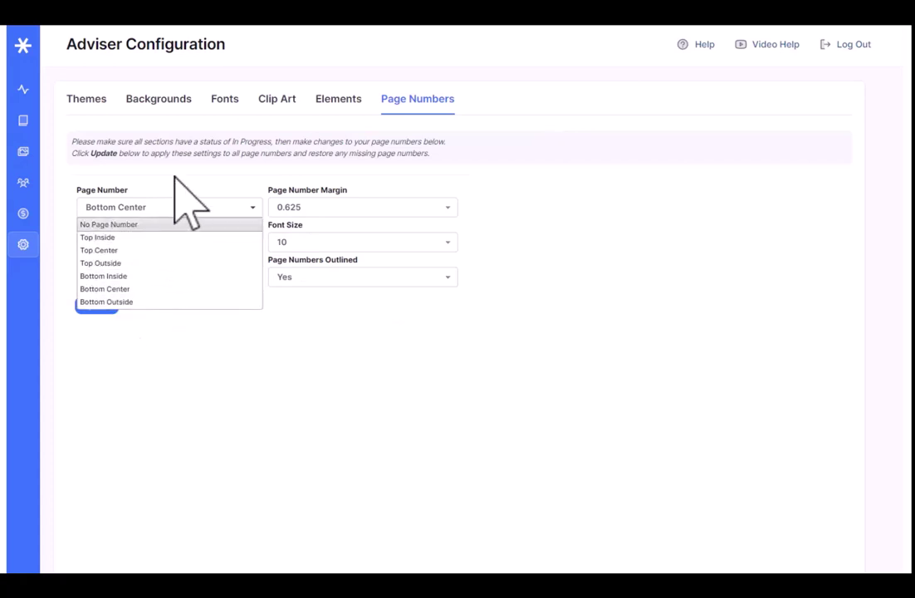
left_click(164, 289)
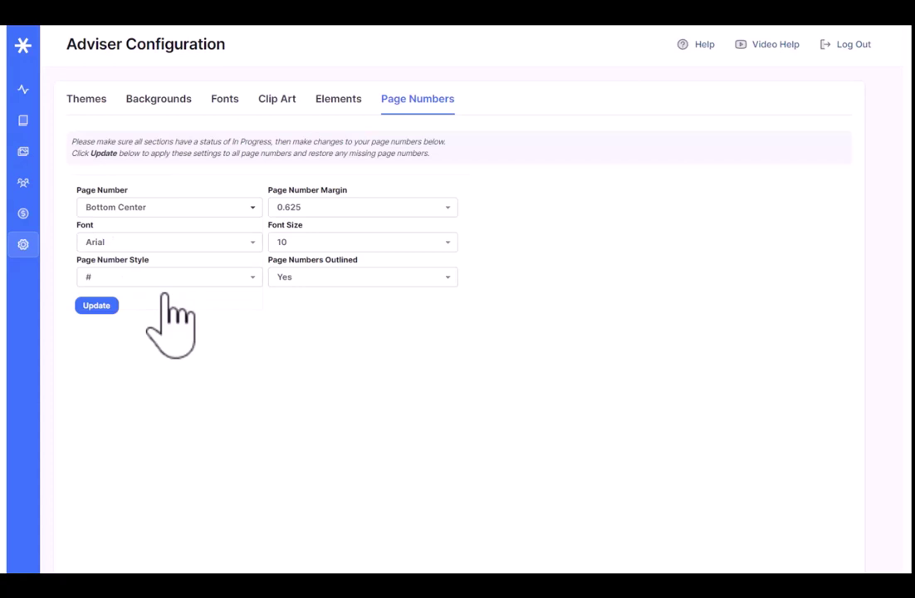
left_click(345, 209)
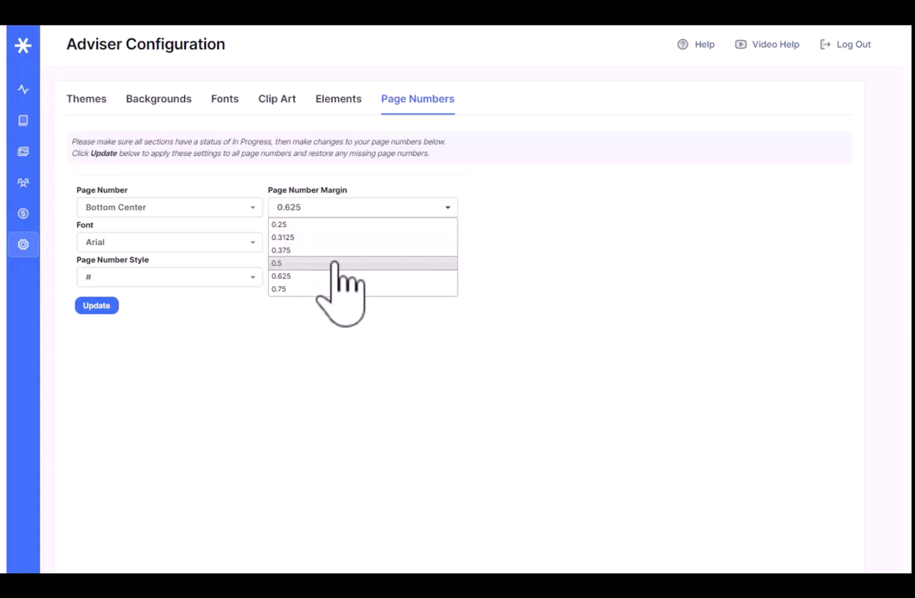
left_click(334, 263)
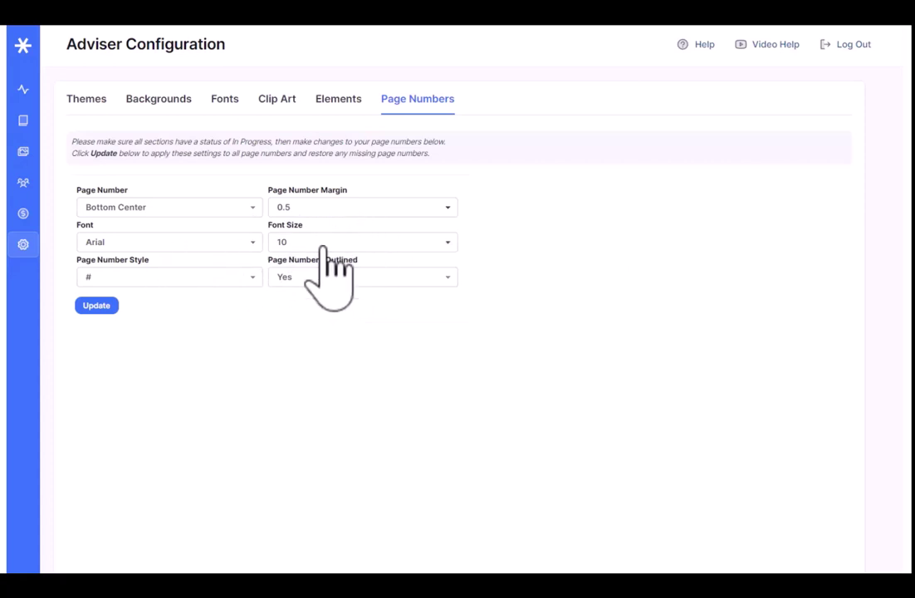
left_click(226, 276)
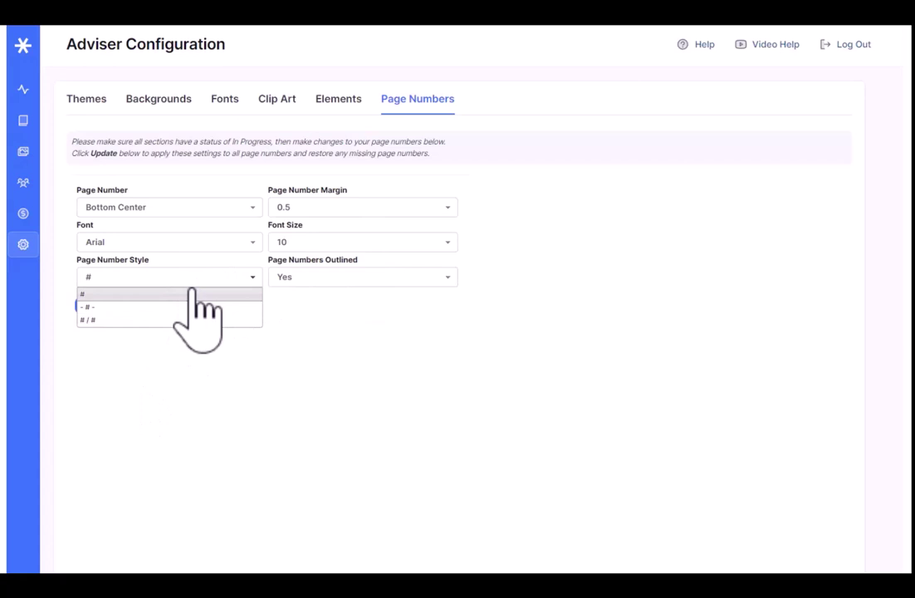
left_click(411, 294)
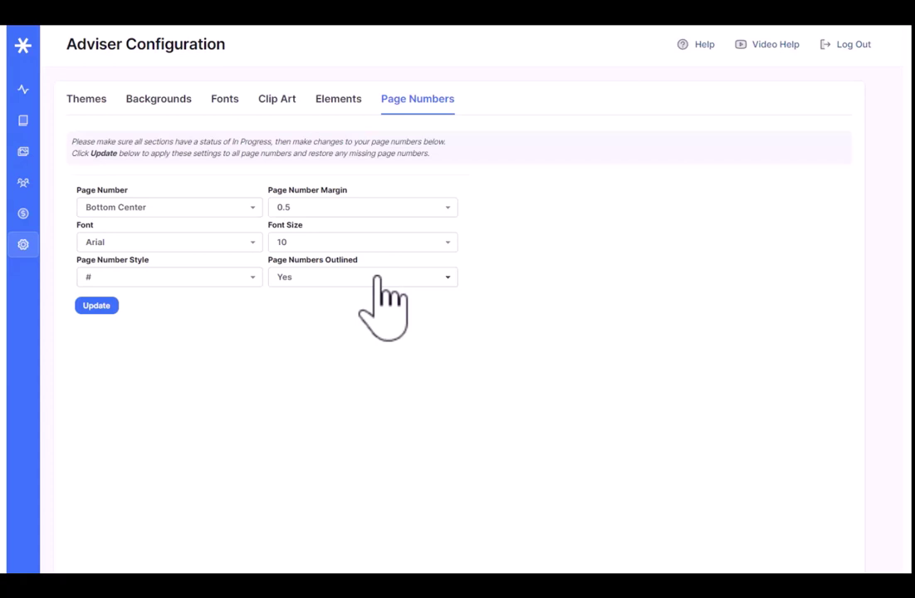
left_click(96, 305)
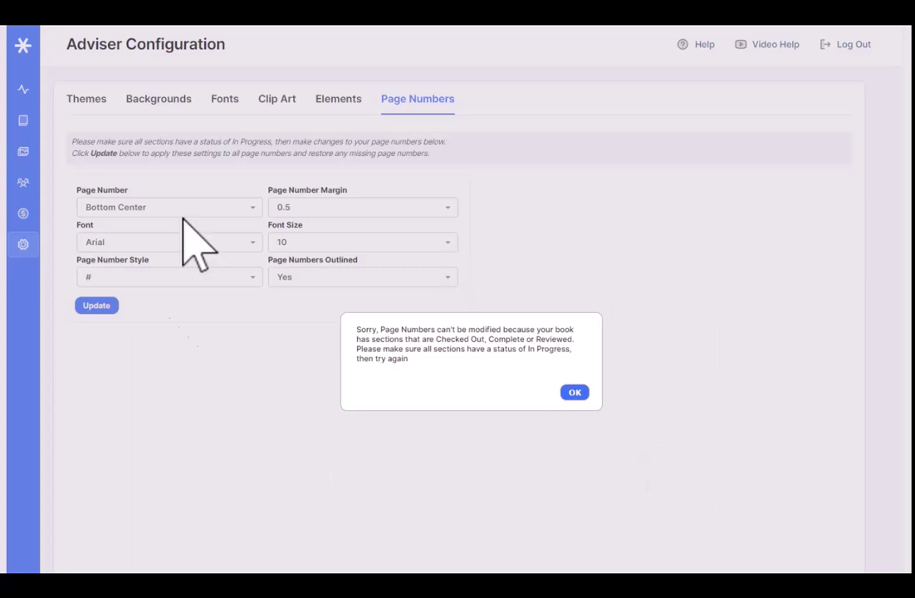
left_click(575, 392)
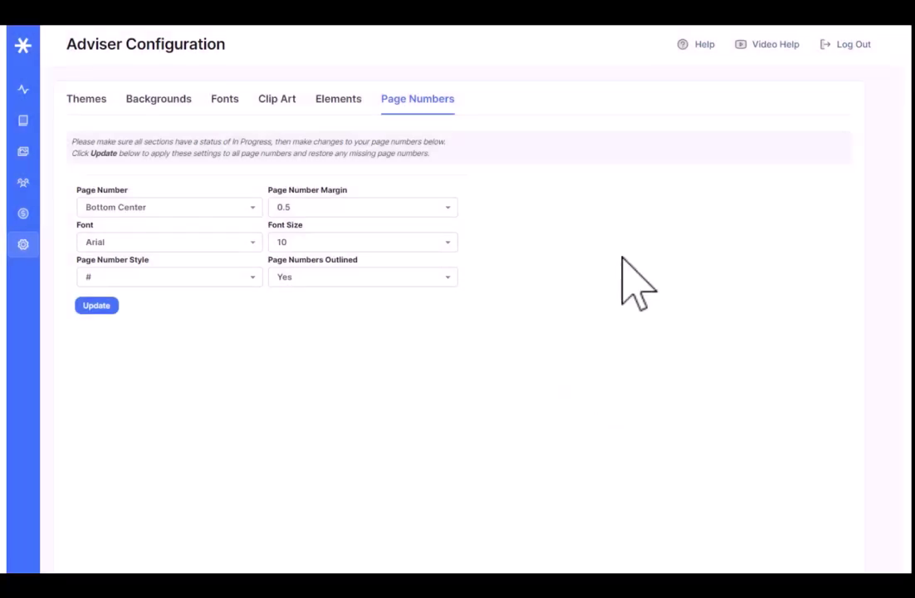